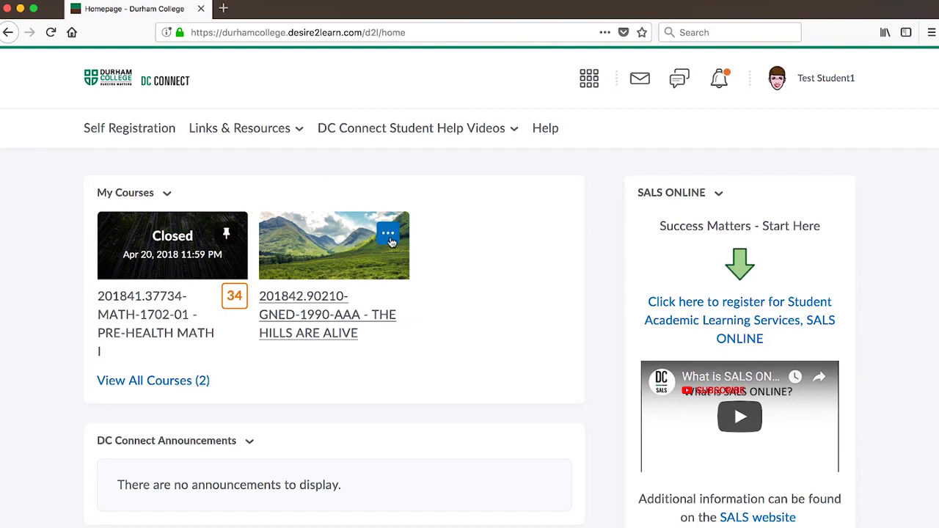
Pin the GNED-1990 The Hills Are Alive course and unpin the closed Pre-Health Math I course
{"action": "left_click", "coordinate": [391, 233]}
{"action": "left_click", "coordinate": [379, 276]}
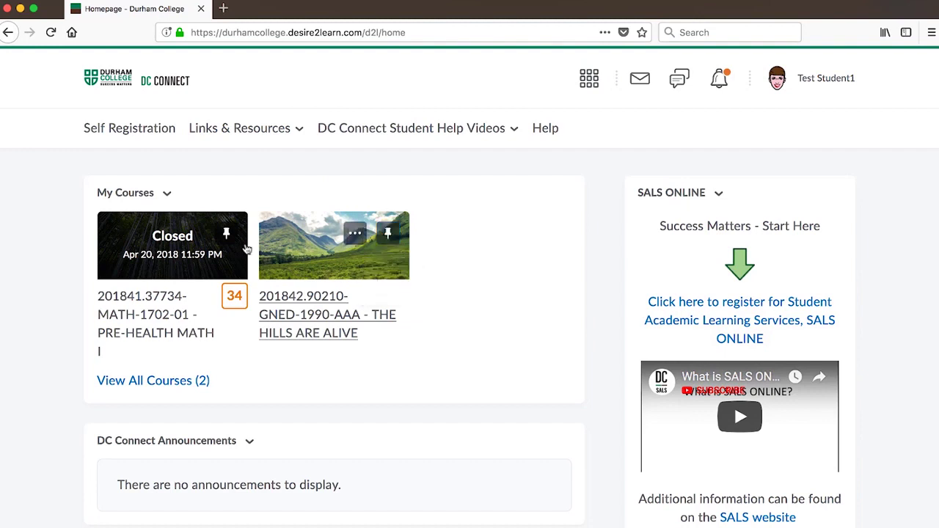
{"action": "left_click", "coordinate": [226, 234]}
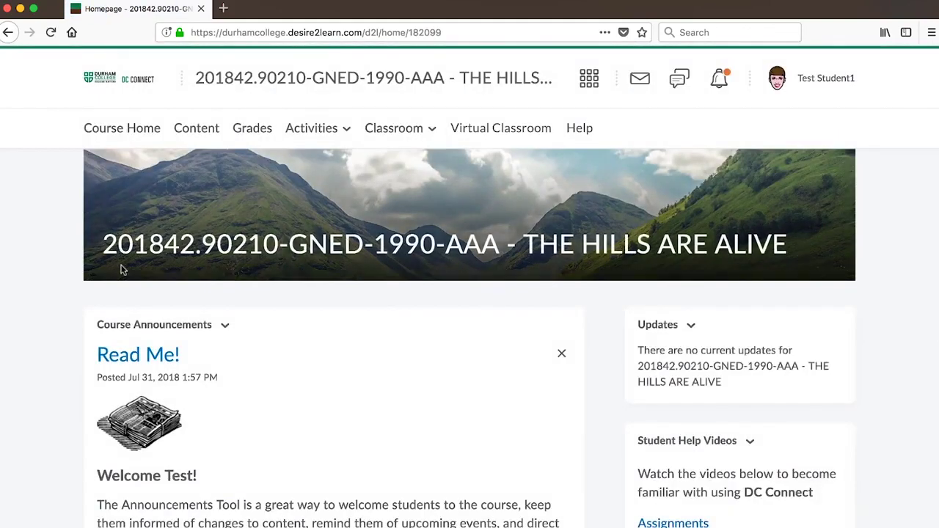
Check the list of available courses and the update alerts from the course homepage
{"action": "left_click", "coordinate": [596, 80]}
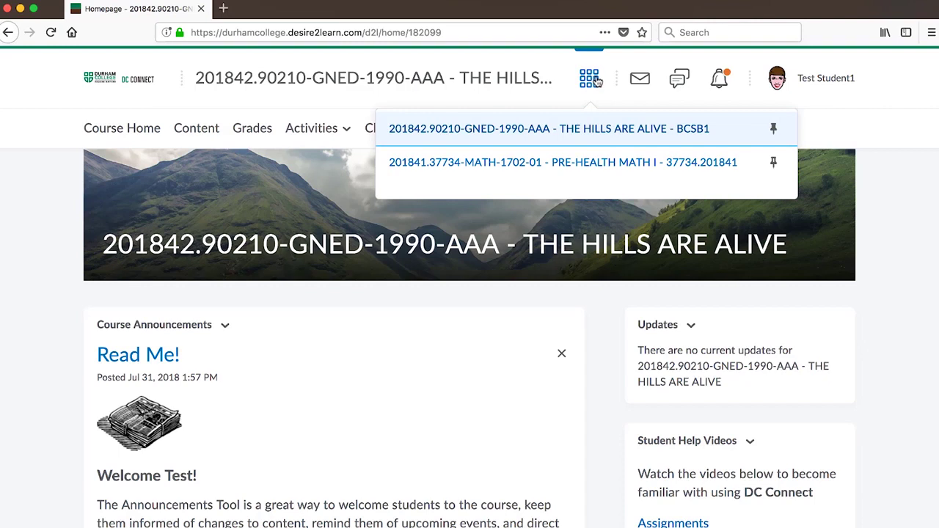
{"action": "left_click", "coordinate": [597, 81]}
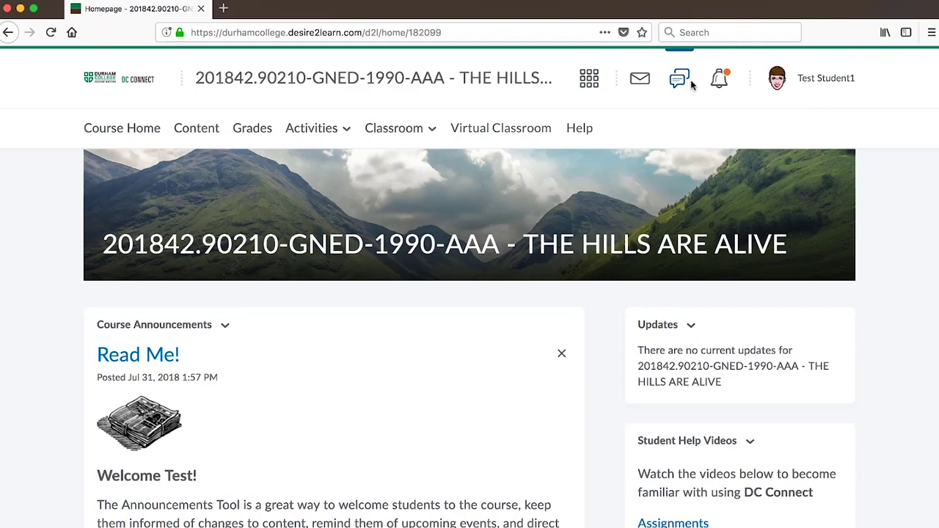
{"action": "left_click", "coordinate": [720, 82]}
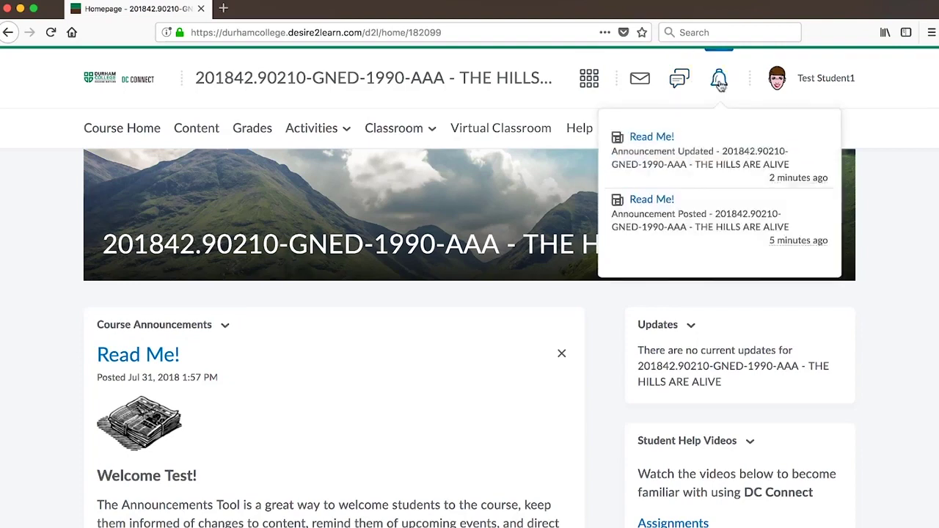
{"action": "left_click", "coordinate": [721, 84]}
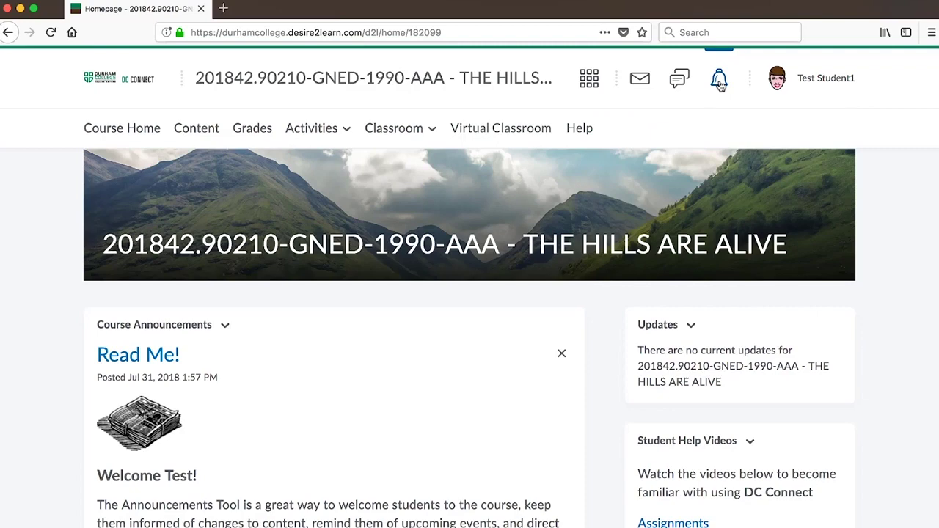
Dismiss the Read Me! announcement on the course homepage and restore it through the Announcements Tool
{"action": "scroll", "coordinate": [283, 370], "scroll_direction": "down", "scroll_amount": 5}
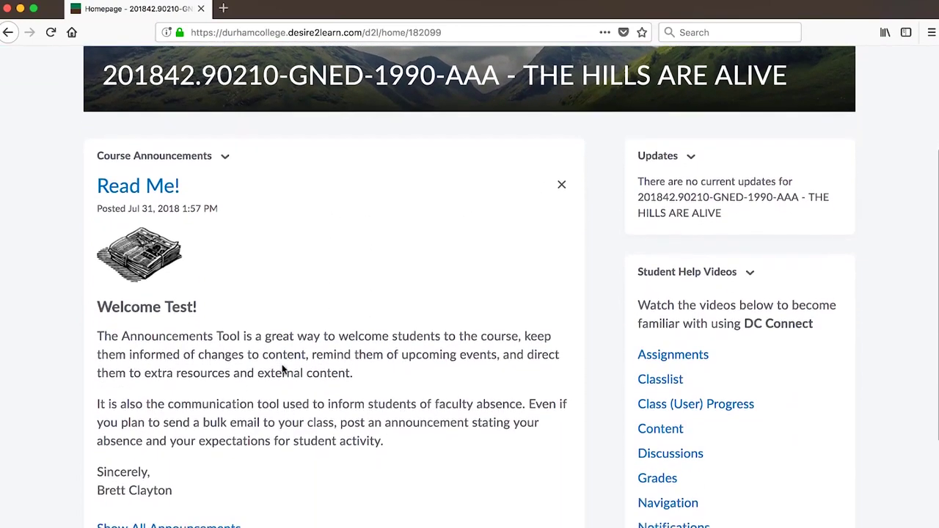
{"action": "left_click", "coordinate": [562, 186]}
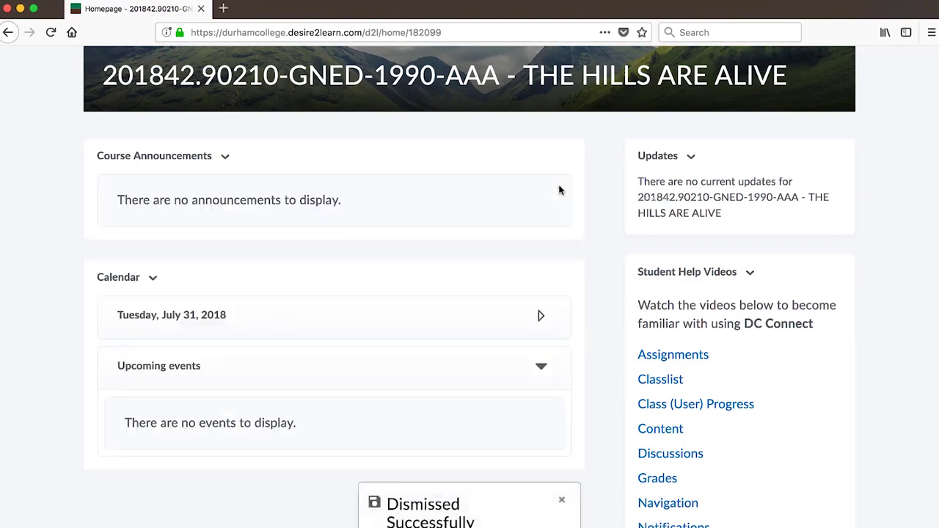
{"action": "left_click", "coordinate": [225, 156]}
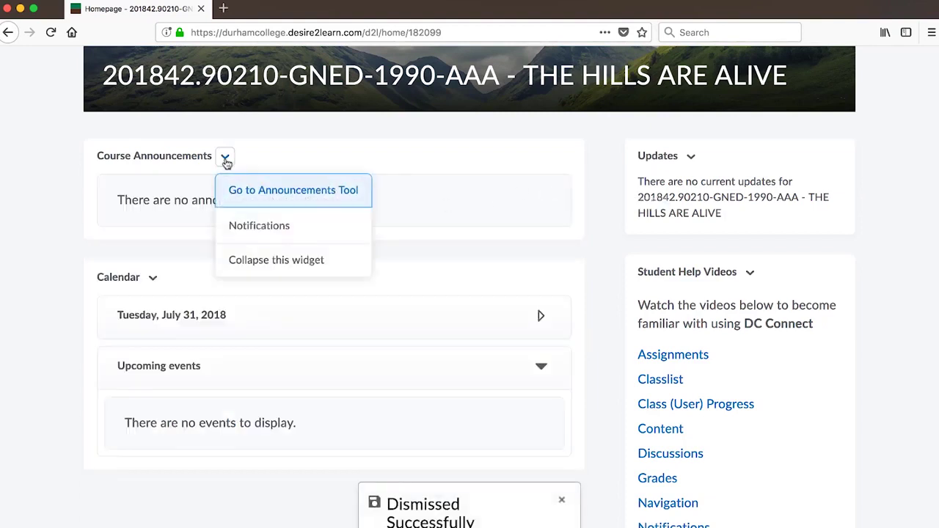
{"action": "left_click", "coordinate": [250, 191]}
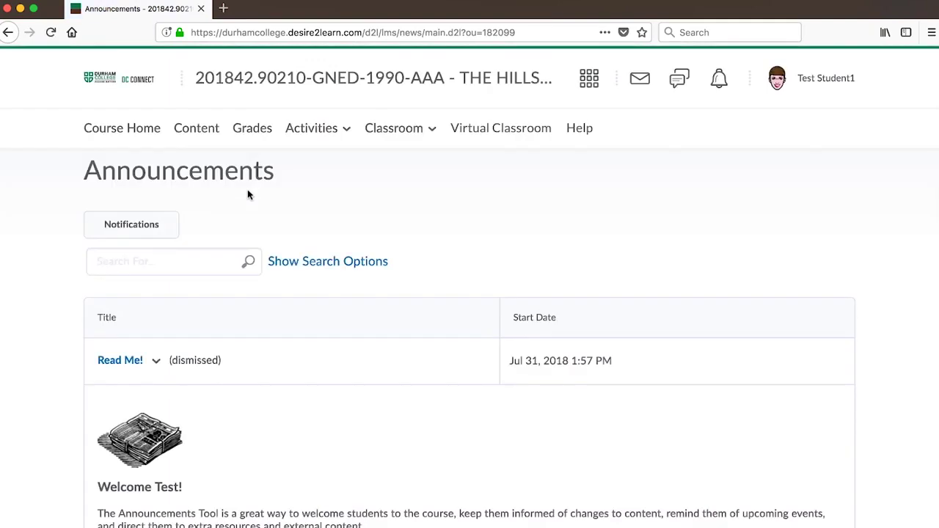
{"action": "left_click", "coordinate": [156, 363]}
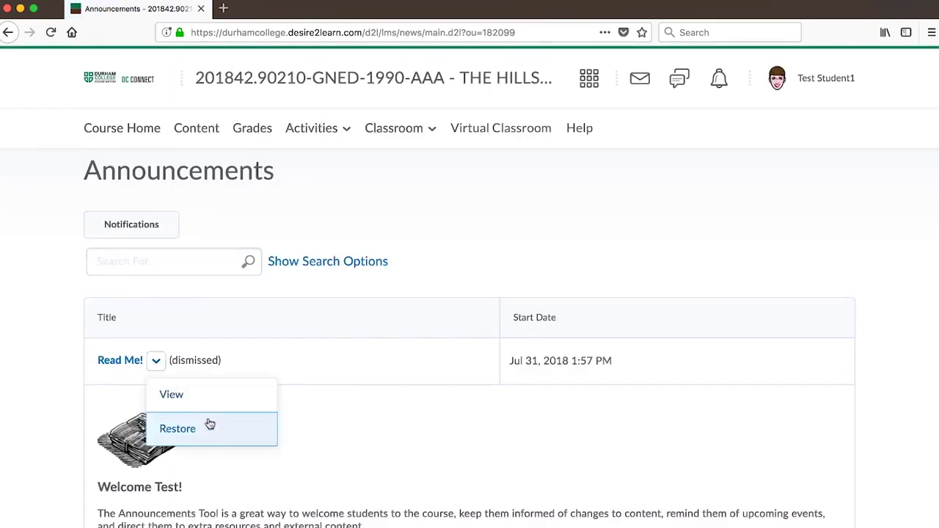
{"action": "left_click", "coordinate": [210, 430]}
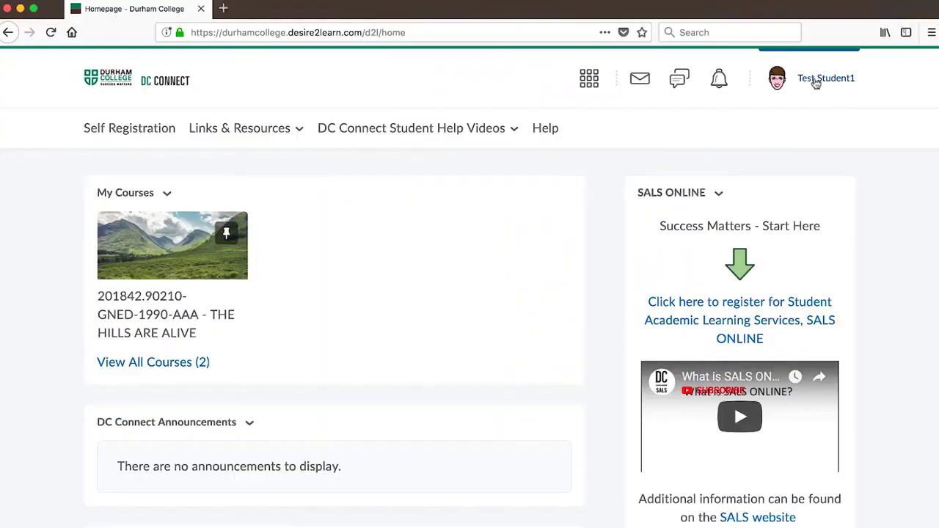
Open the notification settings of the student account
{"action": "left_click", "coordinate": [818, 80]}
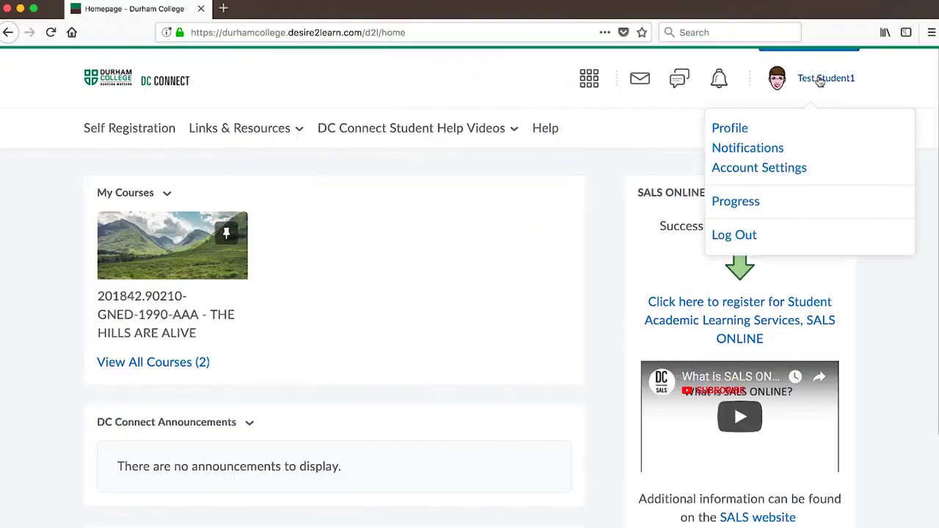
{"action": "left_click", "coordinate": [771, 155]}
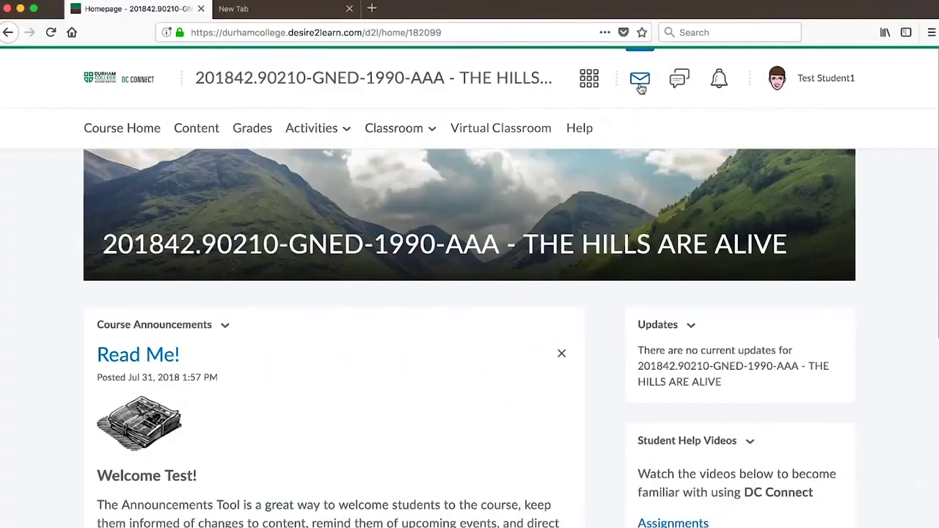
Start a new course email and add the instructor from the address book as its To recipient
{"action": "left_click", "coordinate": [640, 85]}
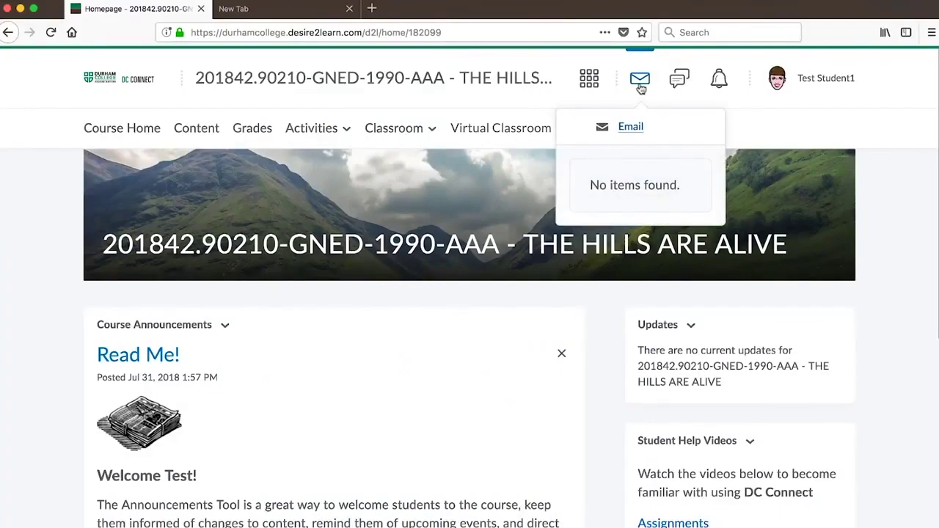
{"action": "left_click", "coordinate": [634, 129]}
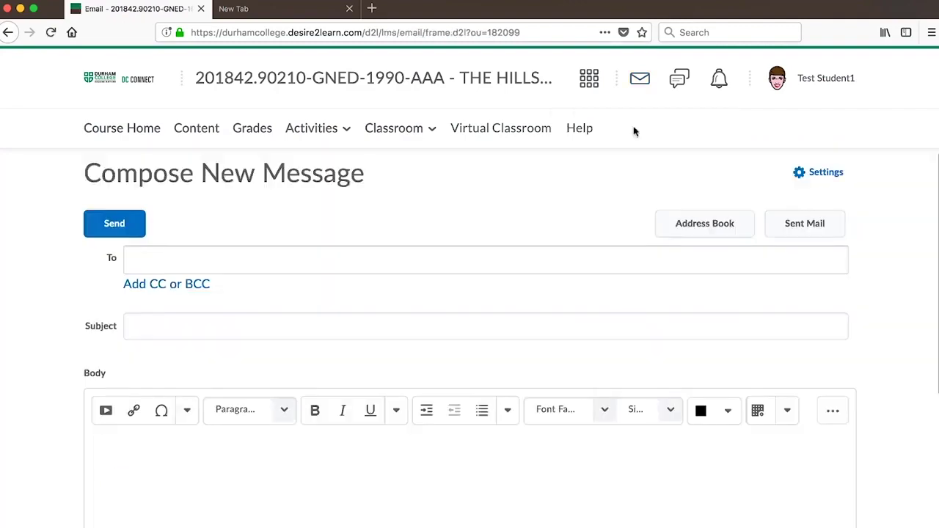
{"action": "left_click", "coordinate": [716, 227]}
{"action": "scroll", "coordinate": [565, 295], "scroll_direction": "down", "scroll_amount": 5}
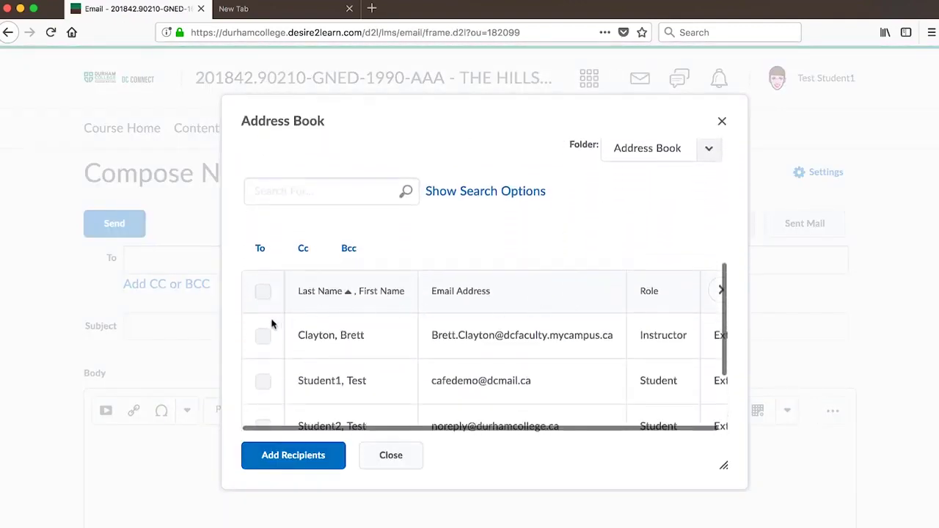
{"action": "left_click", "coordinate": [262, 335]}
{"action": "left_click", "coordinate": [259, 248]}
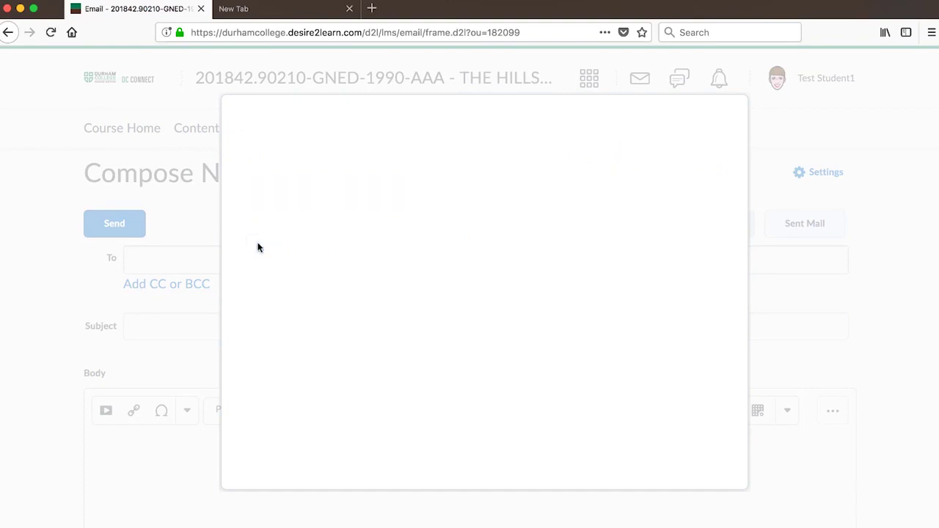
{"action": "left_click", "coordinate": [293, 455]}
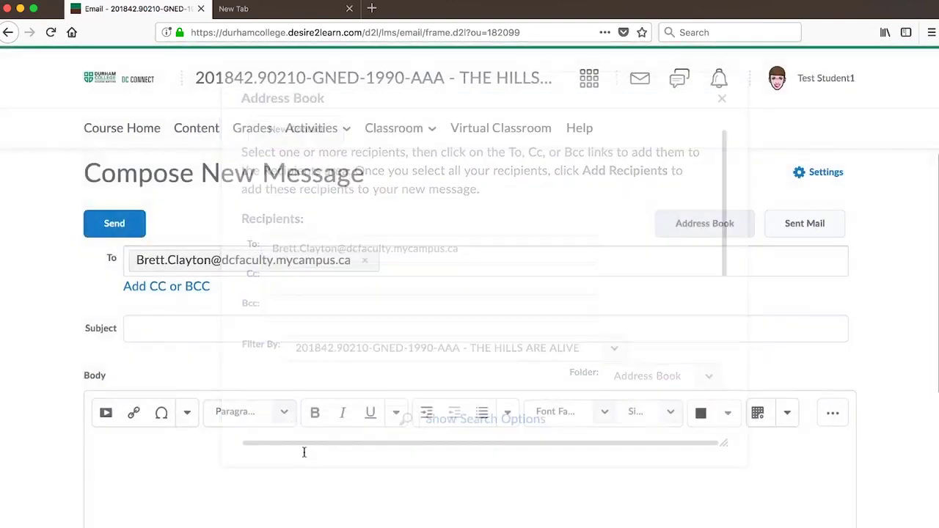
Write the email with the subject "Meet after class?" and a body asking to meet today about Assignment #1, and send it
{"action": "left_click", "coordinate": [216, 323]}
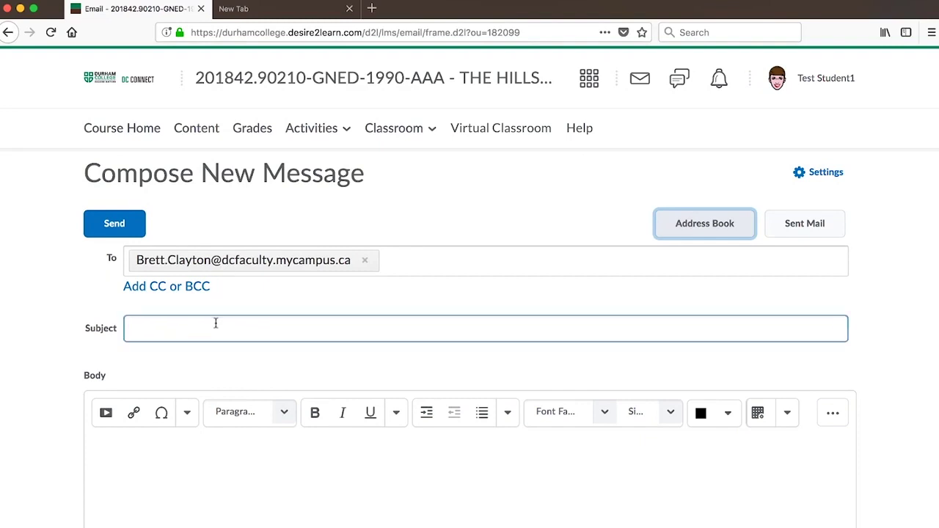
{"action": "type", "text": "Meet after class?"}
{"action": "key", "text": "Tab"}
{"action": "type", "text": "Professor Clayton,  I was wondering if we could meet after class today to discuss Assignment #1? I think I have started off on the right foot, but would like to review it with your before continuing.  Thank you, Test"}
{"action": "scroll", "coordinate": [130, 293], "scroll_direction": "up", "scroll_amount": 5}
{"action": "left_click", "coordinate": [121, 222]}
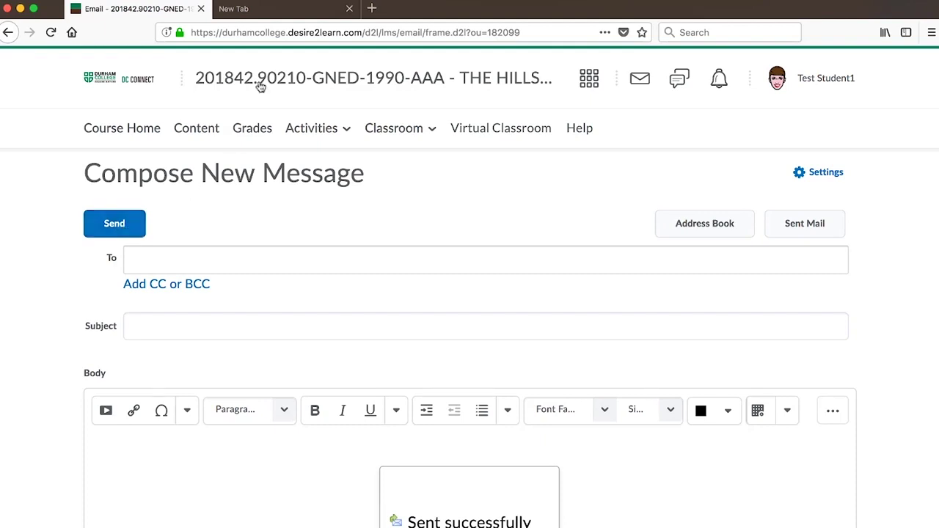
Go to dcmail.ca in the other browser tab
{"action": "left_click", "coordinate": [268, 16]}
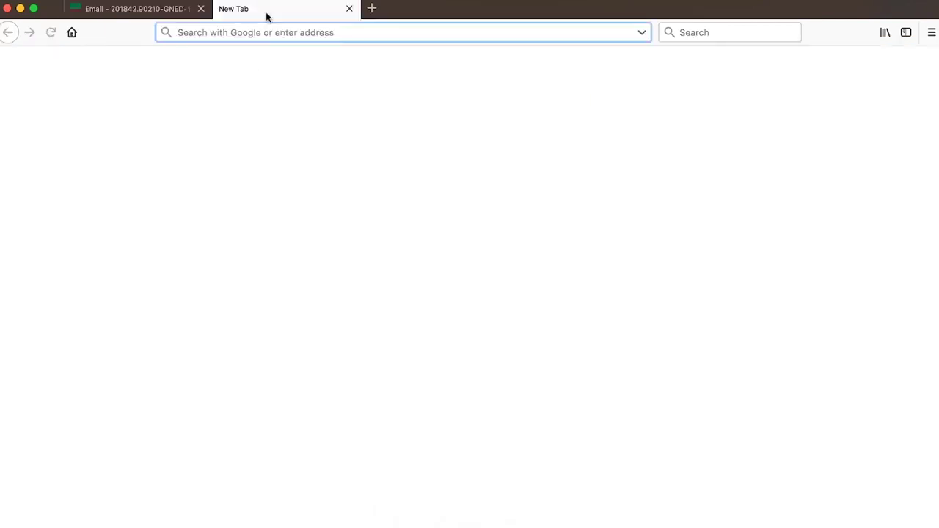
{"action": "type", "text": "dc"}
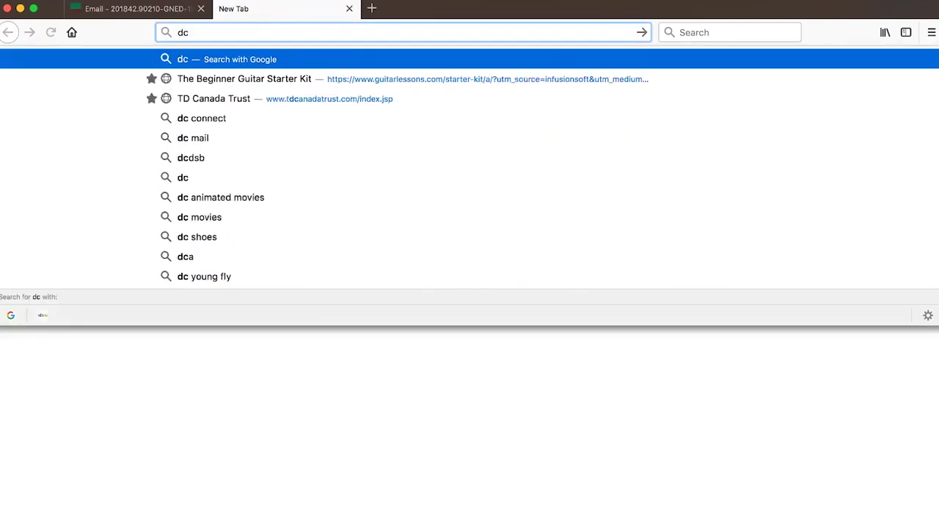
{"action": "type", "text": "mail.ca"}
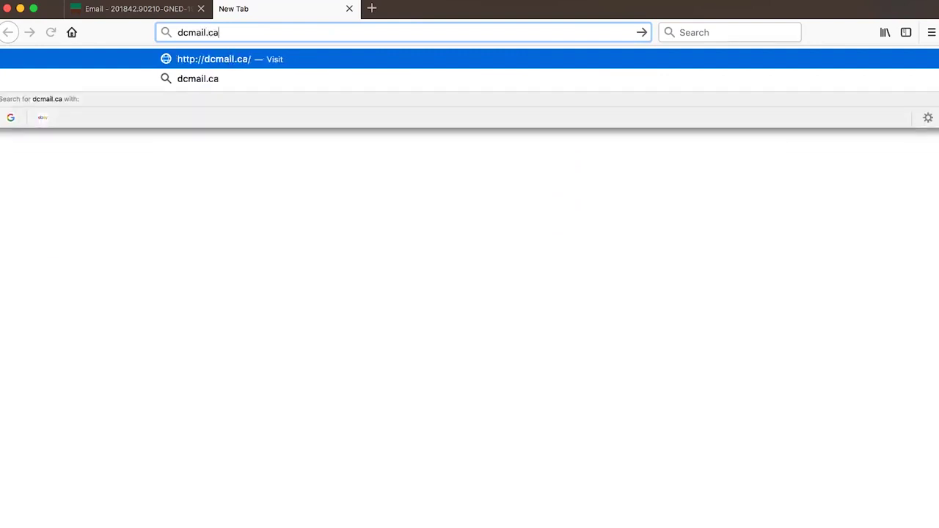
{"action": "key", "text": "Return"}
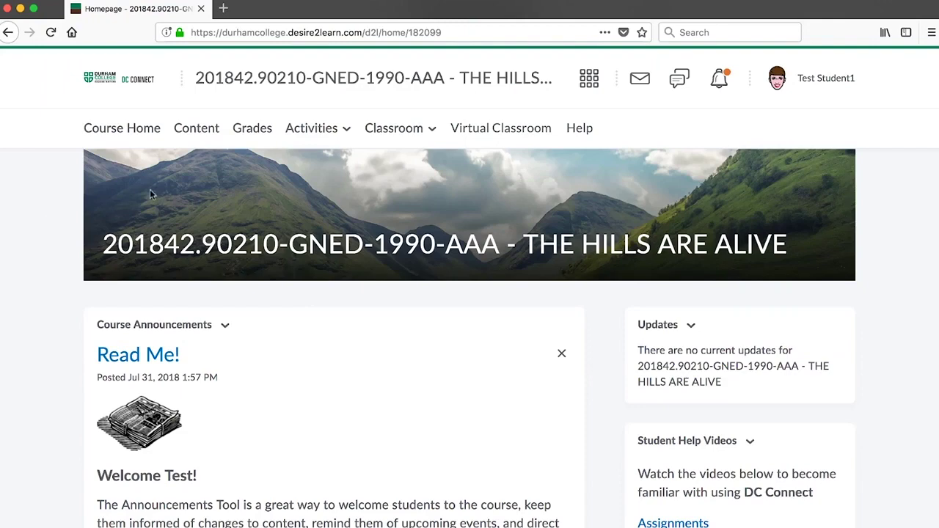
Review the course's grades and feedback, and open the Week 1 module in the course content
{"action": "left_click", "coordinate": [254, 130]}
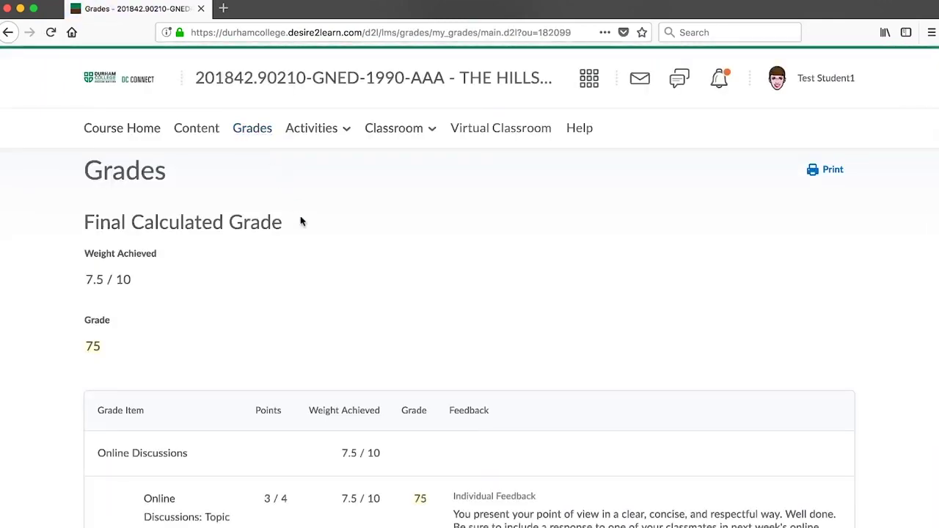
{"action": "scroll", "coordinate": [367, 382], "scroll_direction": "down", "scroll_amount": 5}
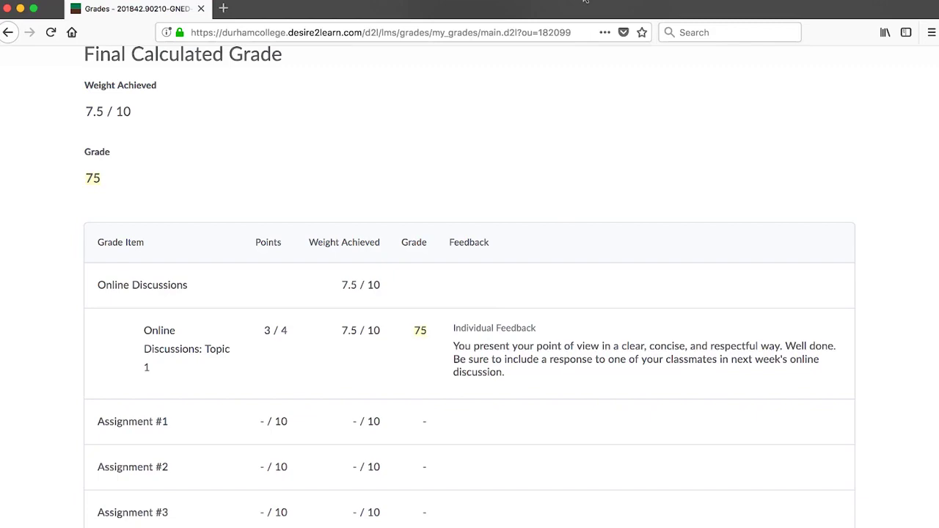
{"action": "left_click", "coordinate": [200, 130]}
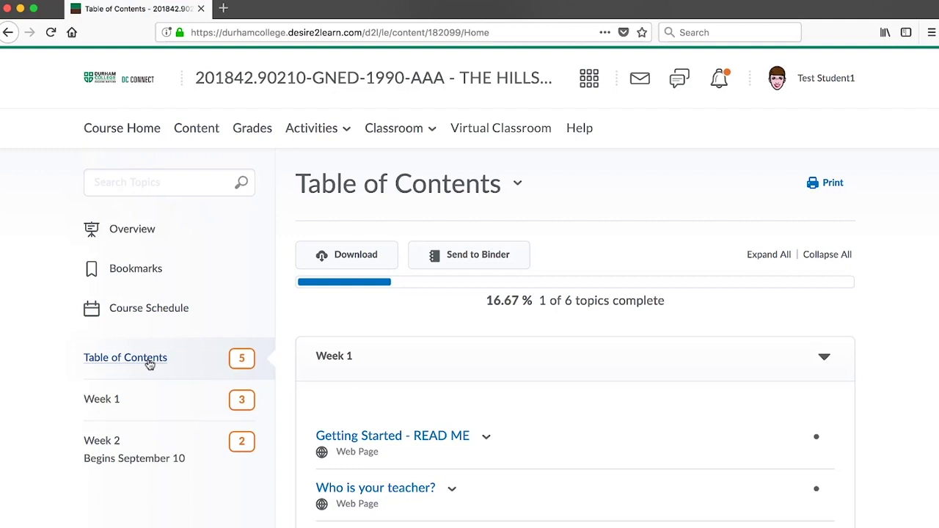
{"action": "left_click", "coordinate": [180, 409]}
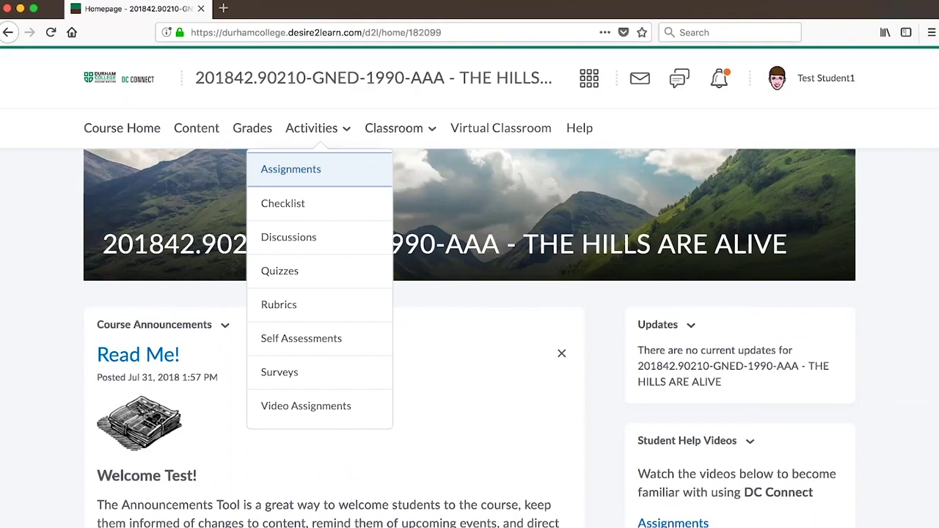
Submit the Desktop file GNED_1990_Test_Student1_Assign1 to the Assignment #1 submission folder
{"action": "left_click", "coordinate": [308, 169]}
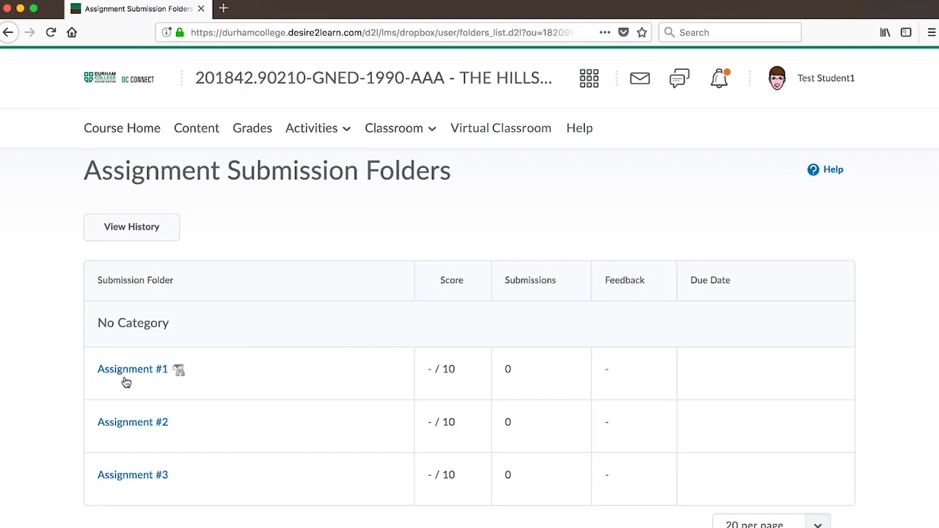
{"action": "left_click", "coordinate": [126, 378]}
{"action": "left_click", "coordinate": [125, 296]}
{"action": "left_click", "coordinate": [319, 198]}
{"action": "left_click", "coordinate": [322, 211]}
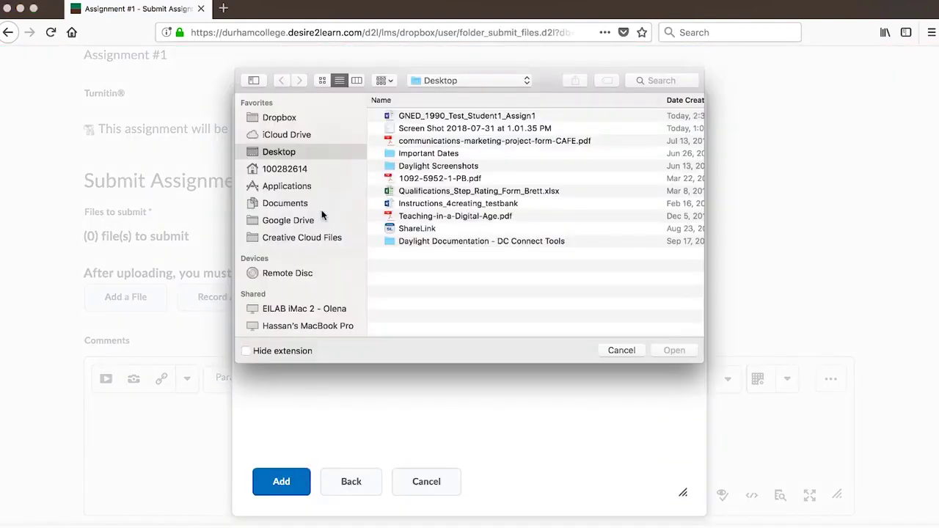
{"action": "left_click", "coordinate": [465, 116]}
{"action": "left_click", "coordinate": [674, 350]}
{"action": "left_click", "coordinate": [281, 481]}
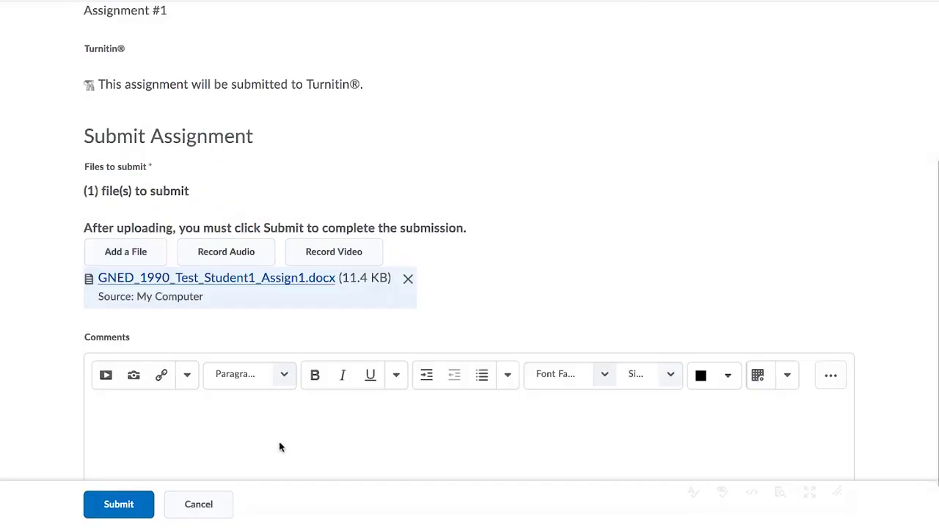
{"action": "left_click", "coordinate": [118, 504]}
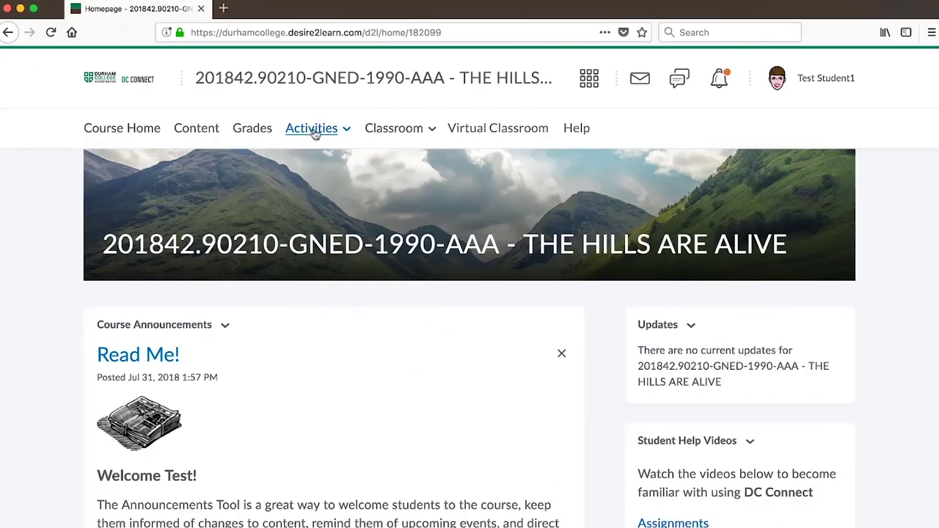
View the instructor's feedback on Assignment #1 in the assignment submission folders
{"action": "left_click", "coordinate": [314, 142]}
{"action": "left_click", "coordinate": [312, 171]}
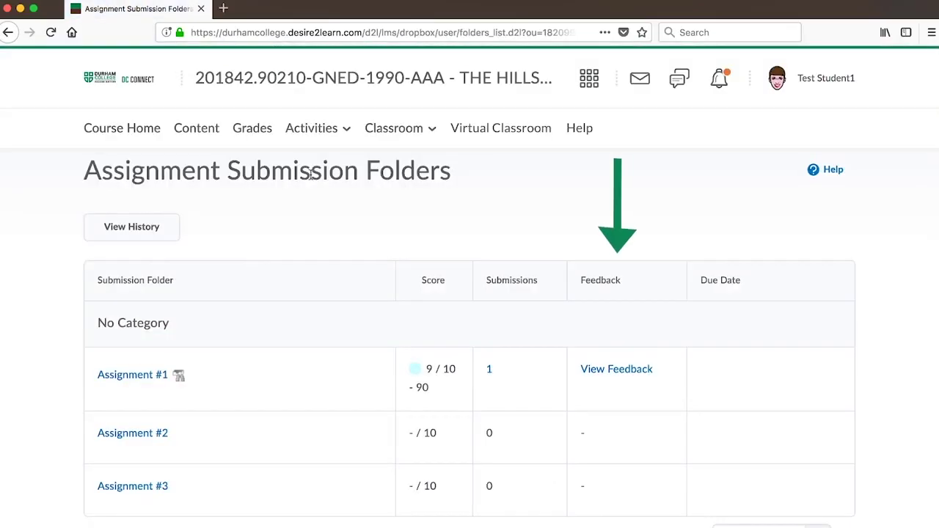
{"action": "left_click", "coordinate": [614, 370]}
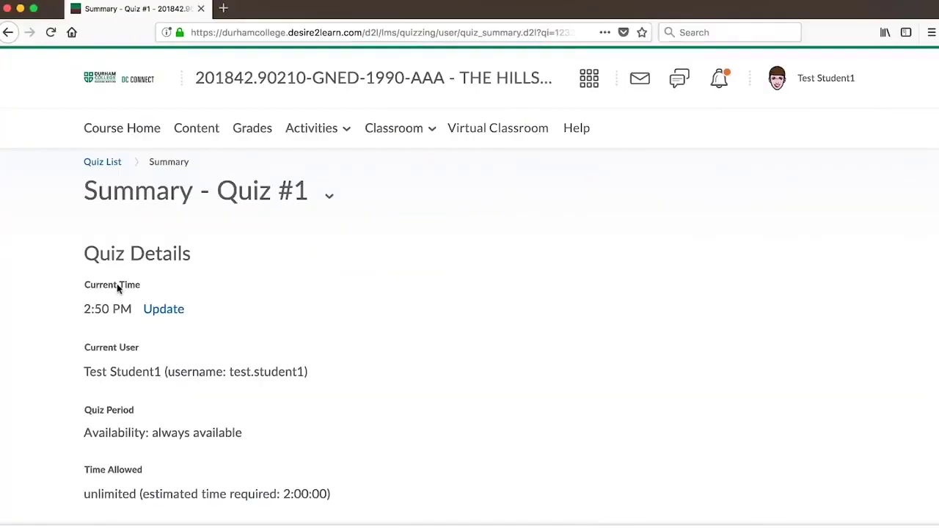
Start Quiz #1, save False as the response to Question 1, and change the saved response to True
{"action": "scroll", "coordinate": [116, 283], "scroll_direction": "down", "scroll_amount": 5}
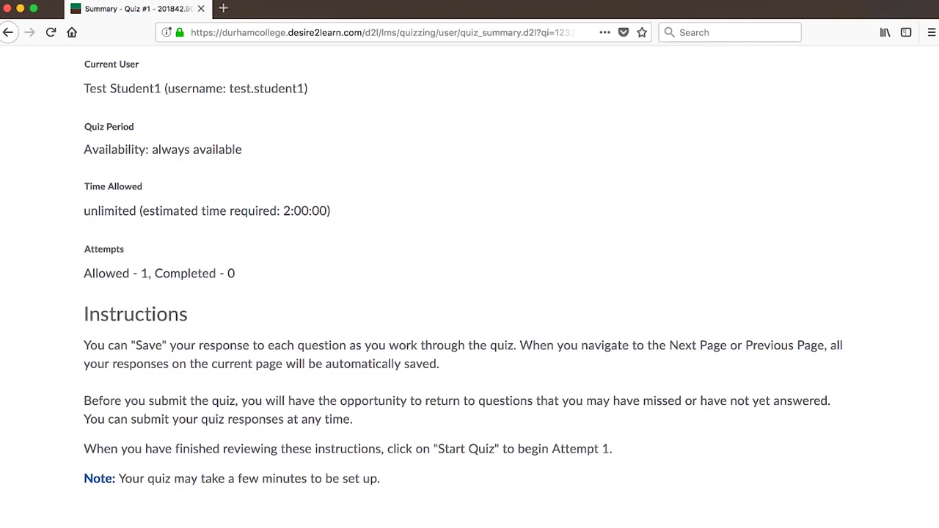
{"action": "left_click", "coordinate": [241, 361]}
{"action": "left_click", "coordinate": [266, 397]}
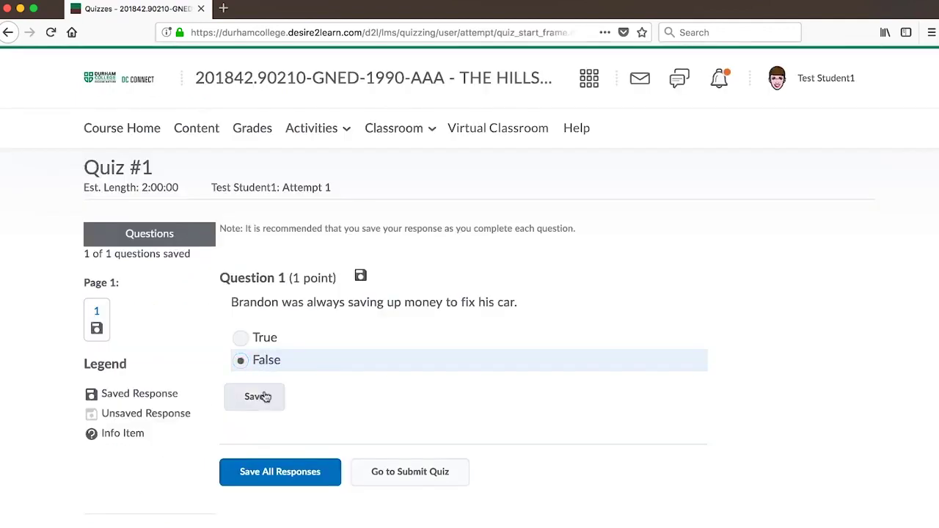
{"action": "left_click", "coordinate": [241, 339]}
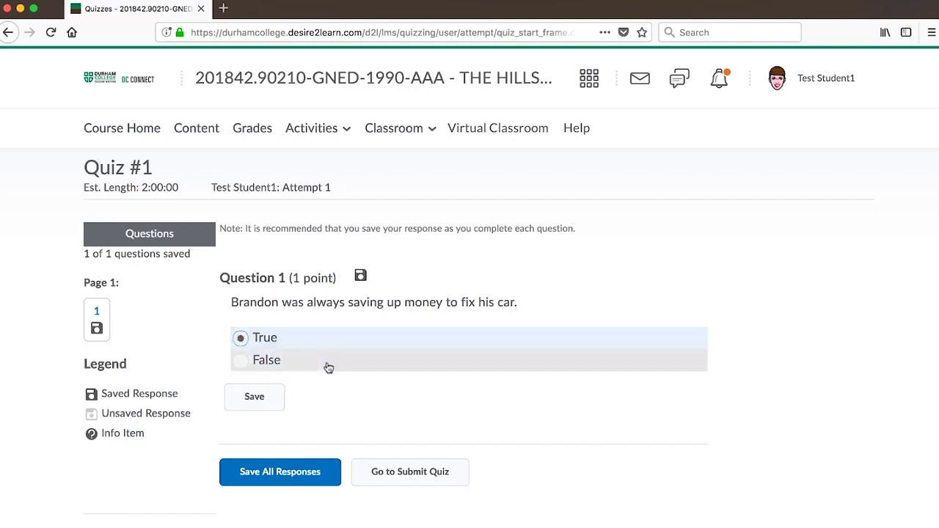
{"action": "left_click", "coordinate": [268, 397]}
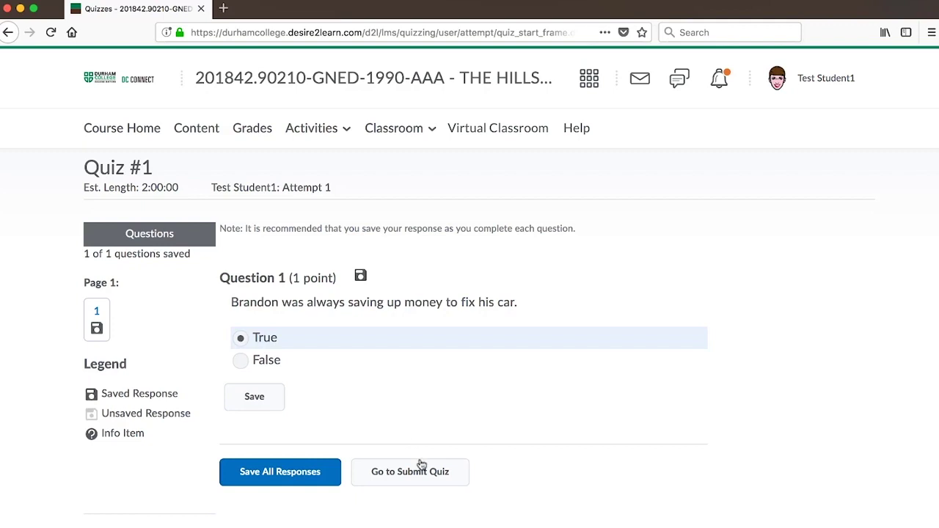
Submit Quiz #1 for grading and close the submission view
{"action": "left_click", "coordinate": [421, 475]}
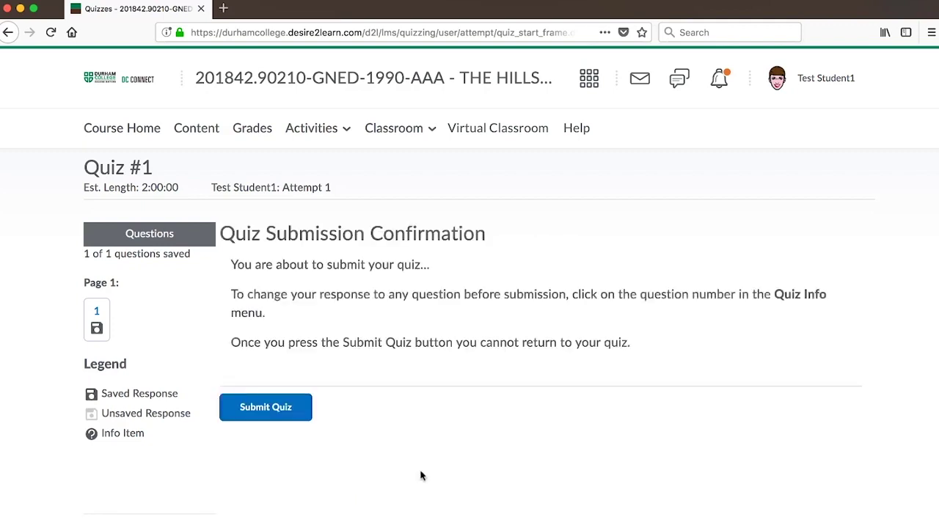
{"action": "left_click", "coordinate": [293, 413]}
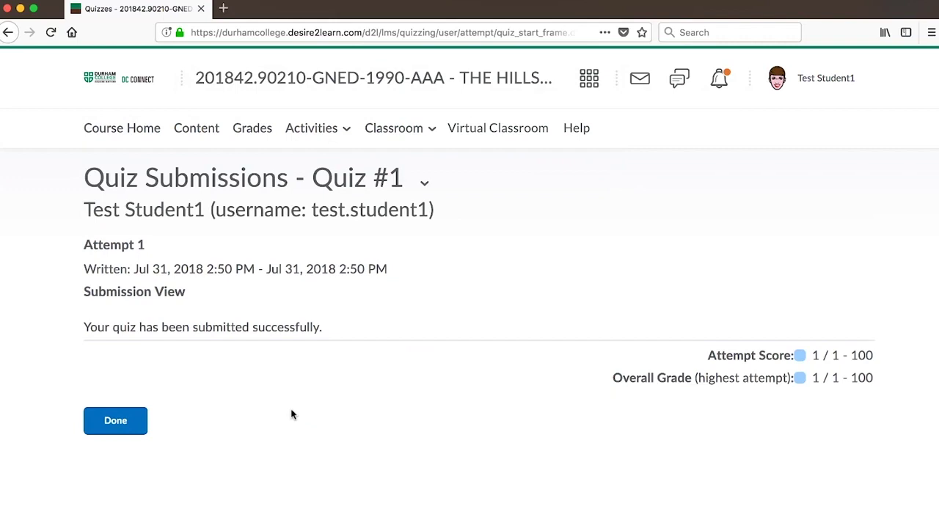
{"action": "left_click", "coordinate": [114, 421]}
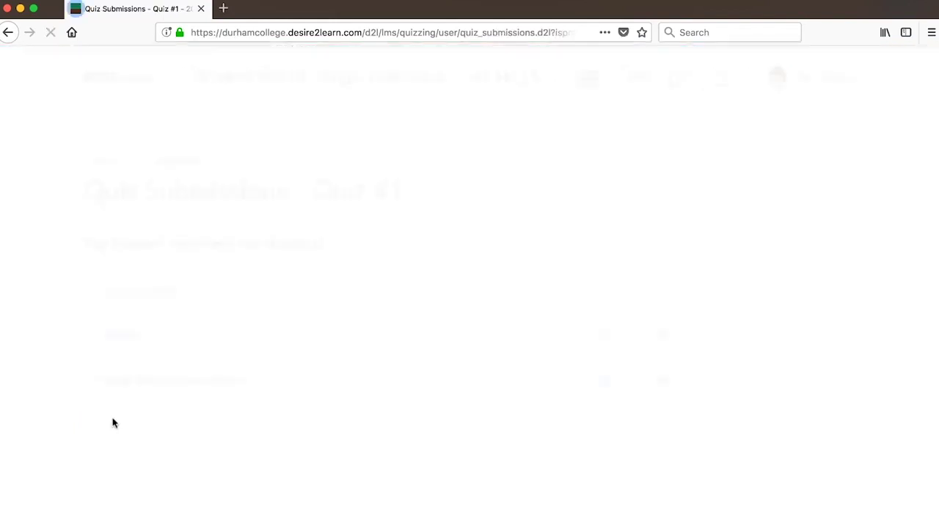